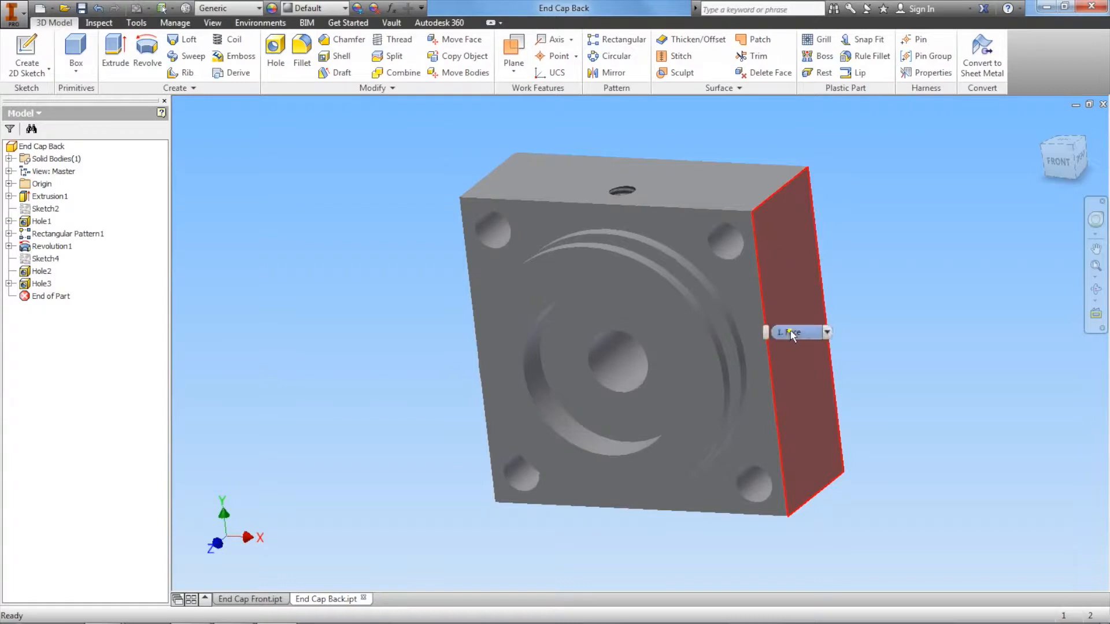
Step: Sketch a single point at the centre of the block's right side face and finish the sketch
right_click(787, 277)
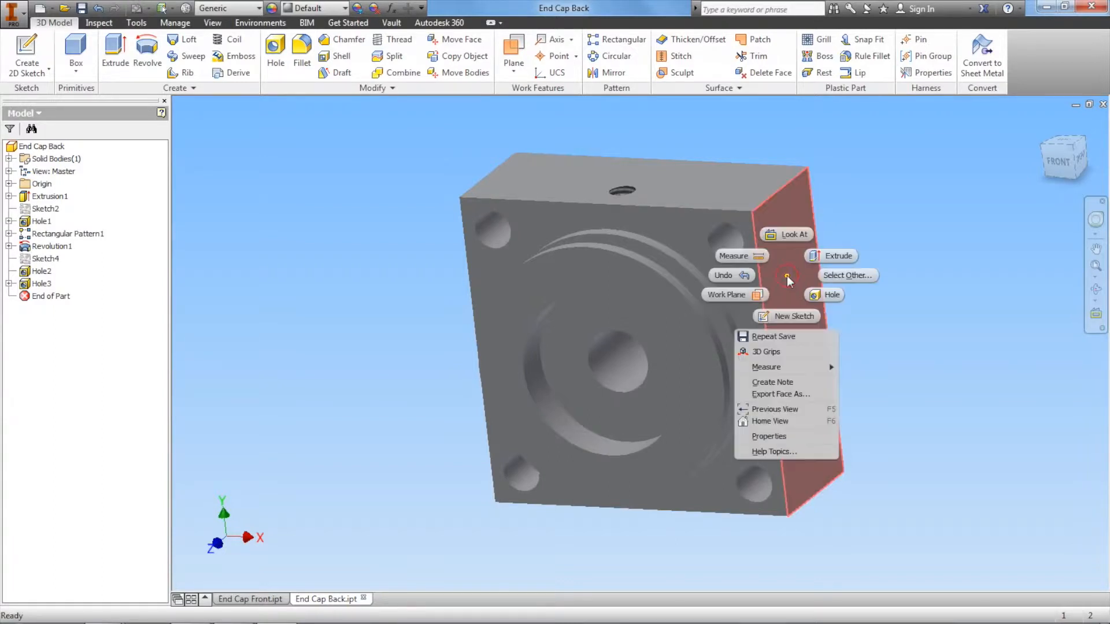
click(784, 315)
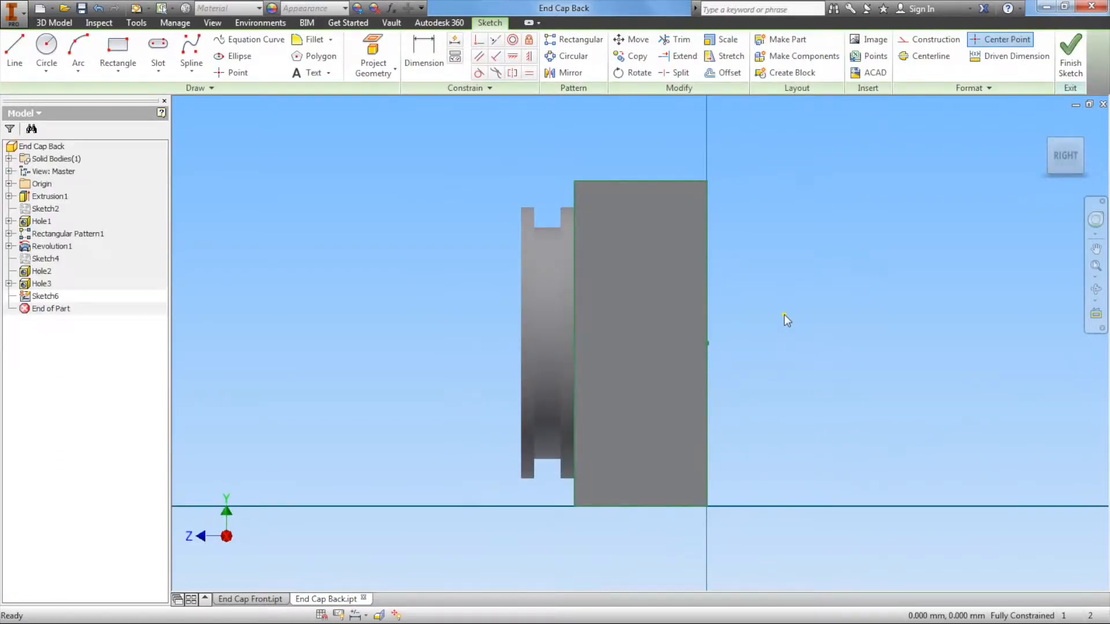
click(227, 74)
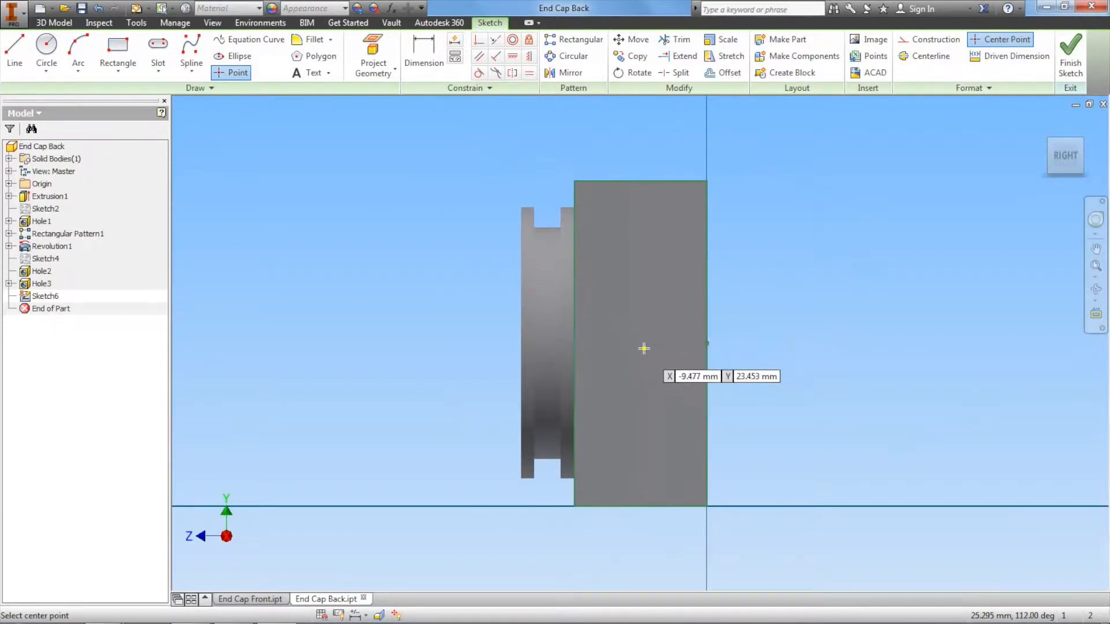
scroll(642, 340, down, 3)
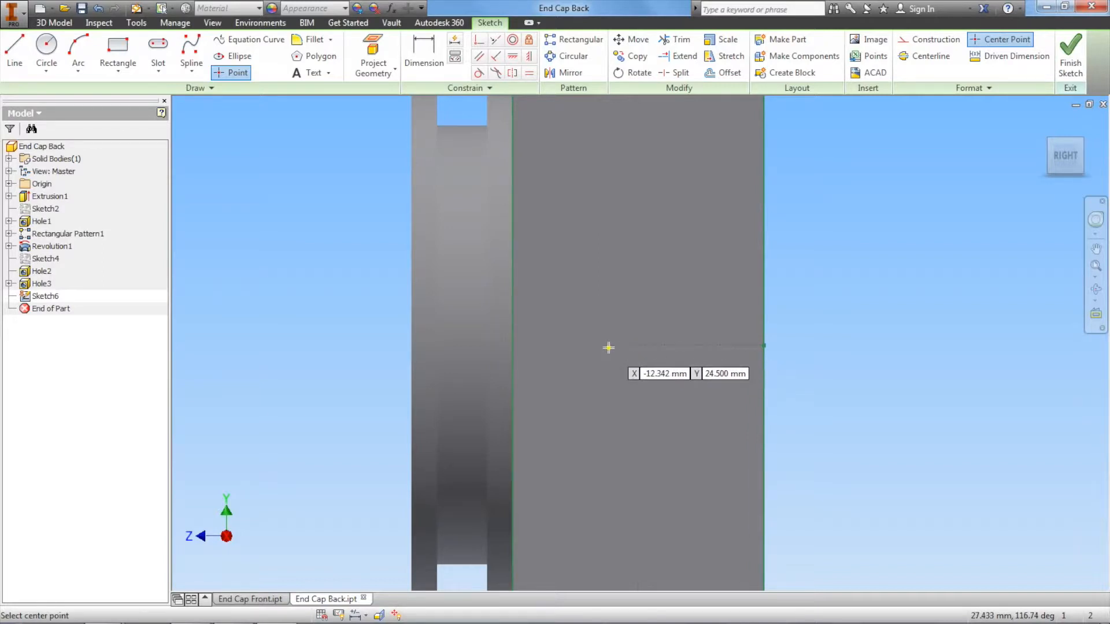
click(638, 348)
scroll(658, 365, down, 3)
scroll(658, 366, up, 2)
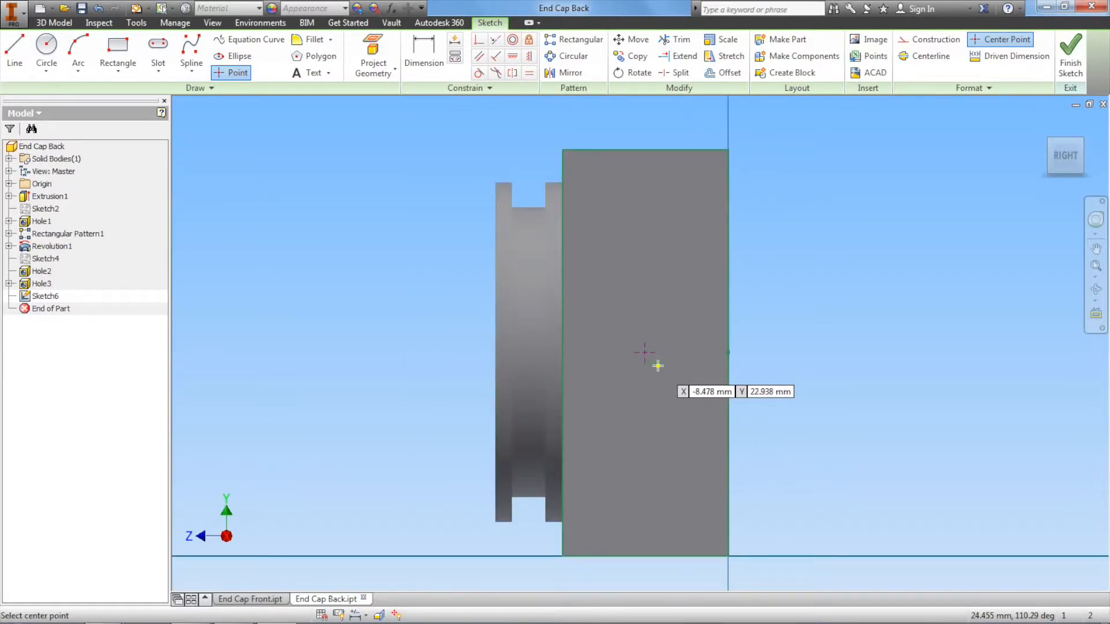
right_click(797, 293)
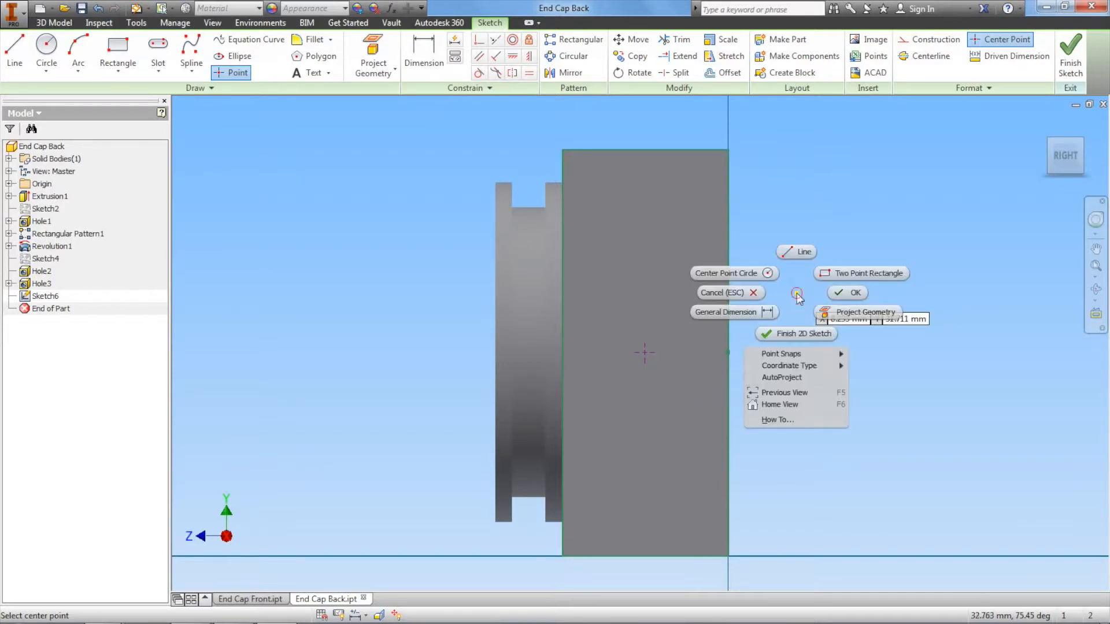
click(844, 290)
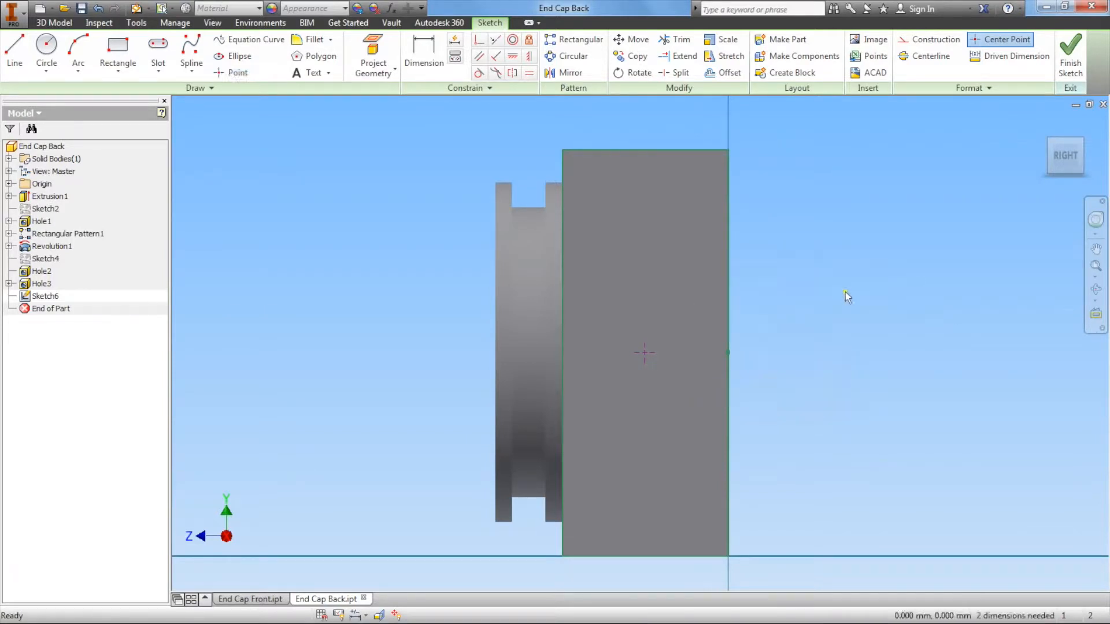
click(1066, 60)
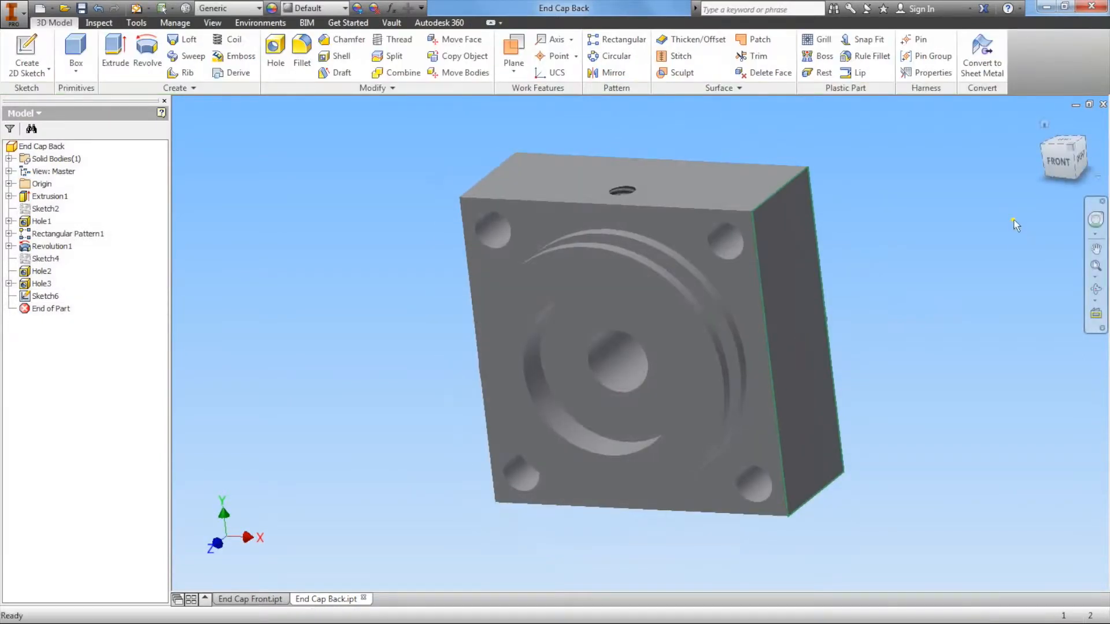
Step: Cut a simple drilled hole at the sketch point, 10 mm in diameter and 10 mm deep, with a 118-degree drill point
click(276, 52)
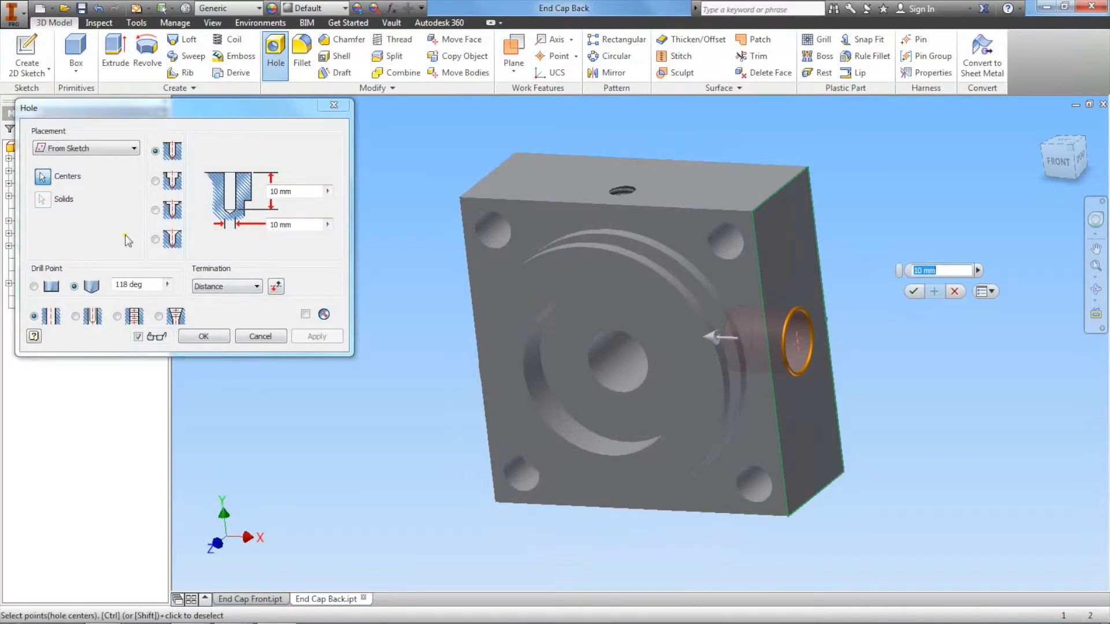
click(156, 151)
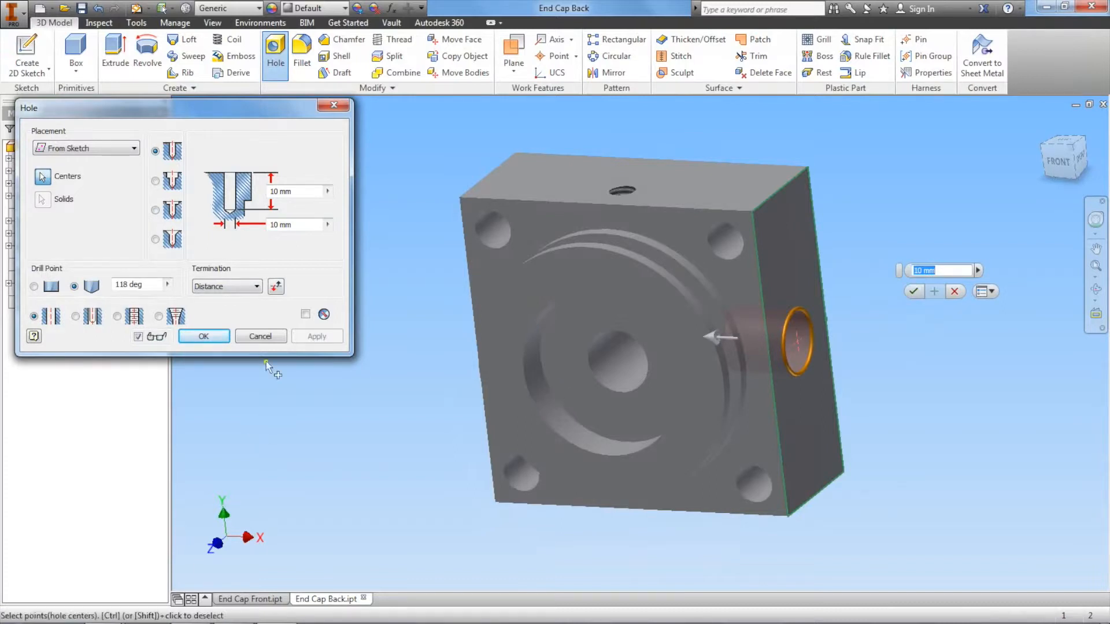
click(915, 290)
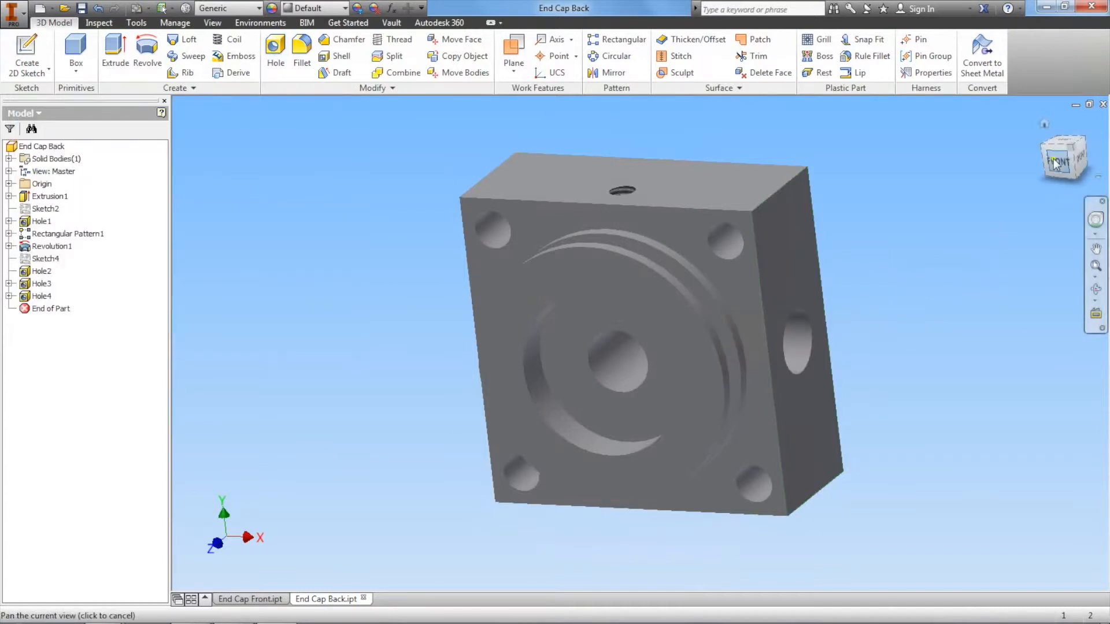
Step: Create a work plane midway between the block's right and left side faces
click(1078, 158)
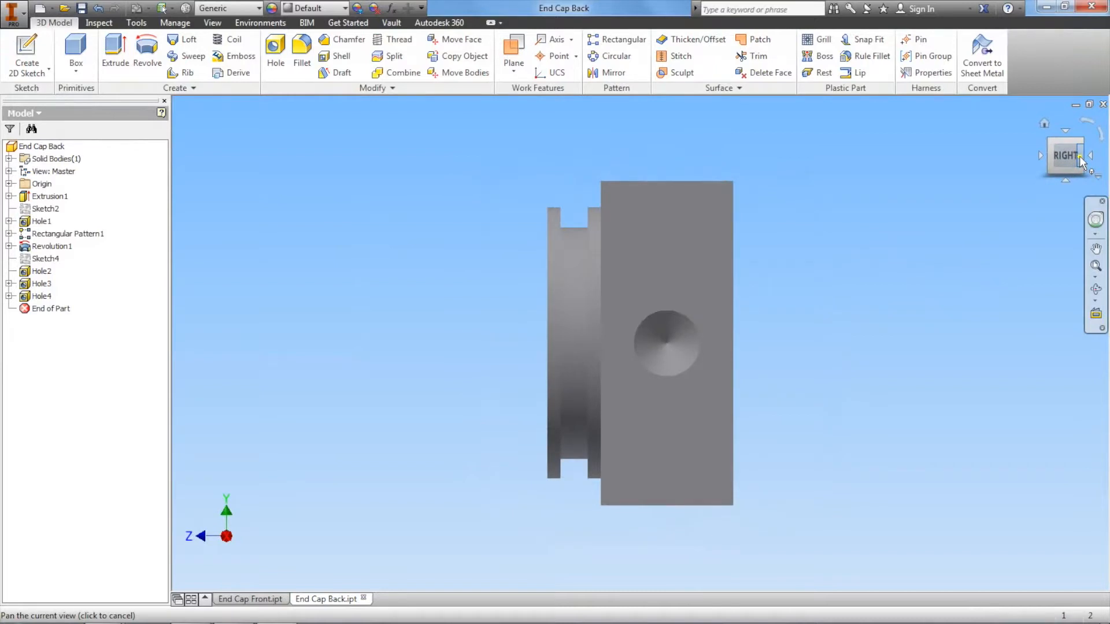
click(1039, 156)
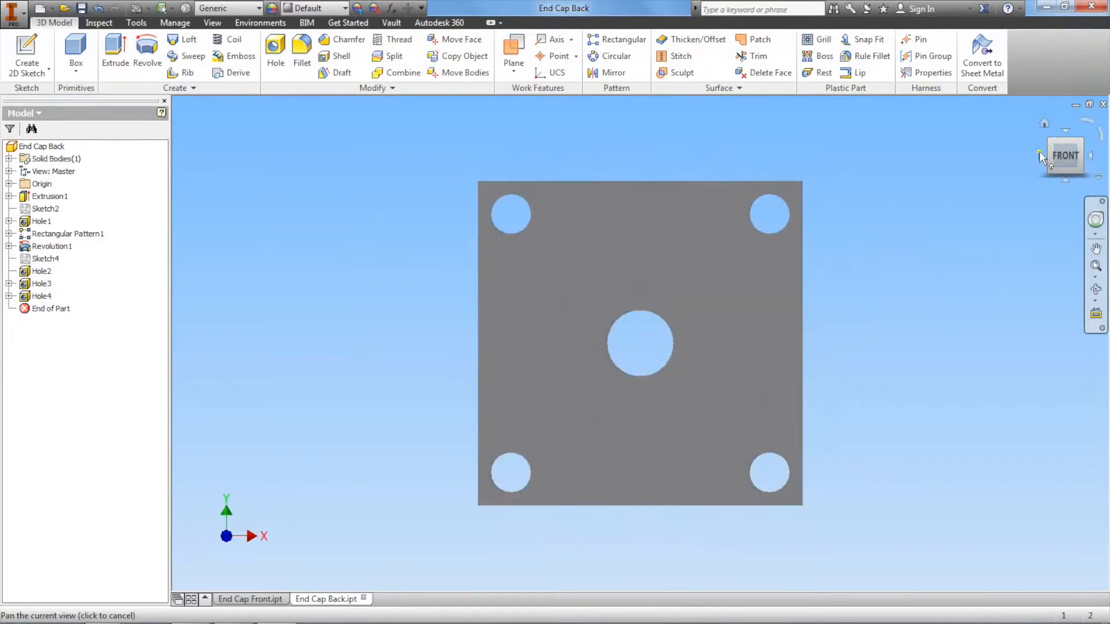
click(1040, 152)
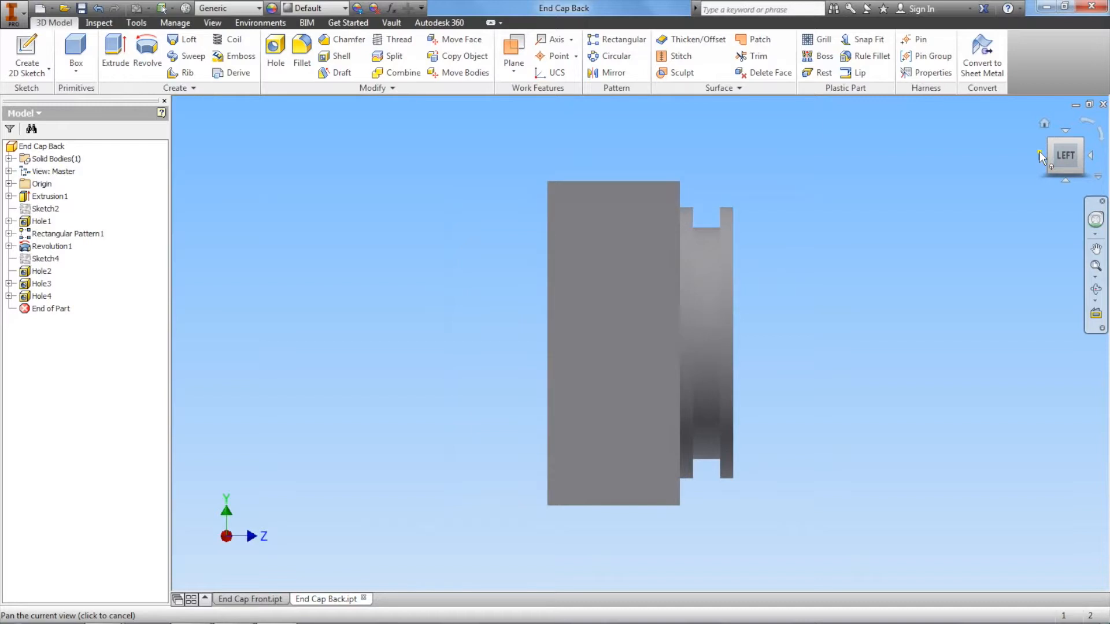
click(1093, 158)
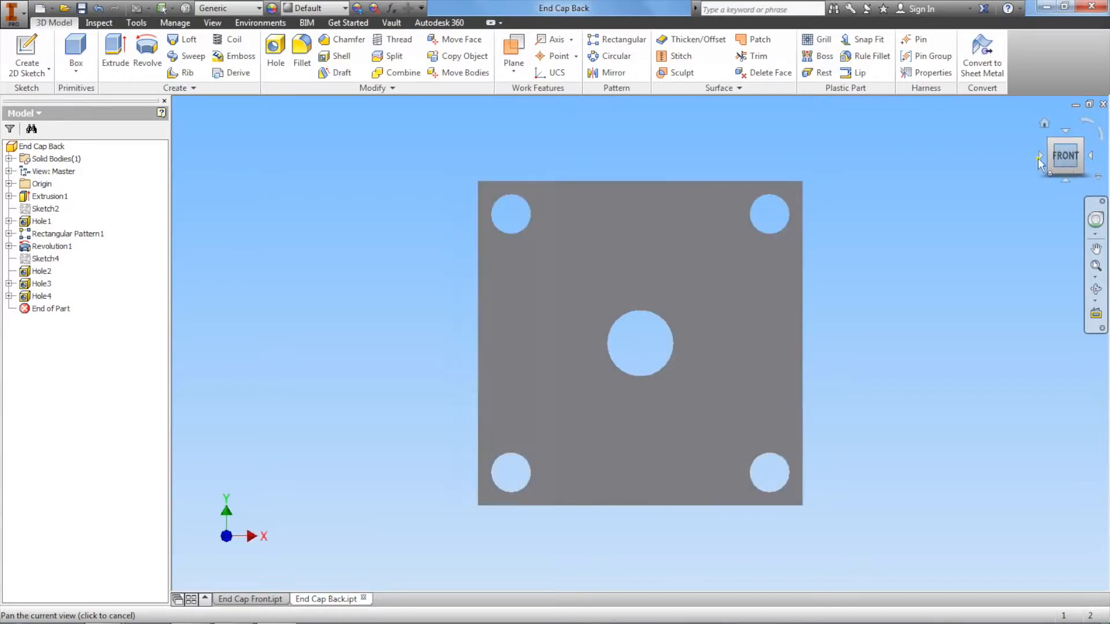
drag(1039, 159, 1013, 175)
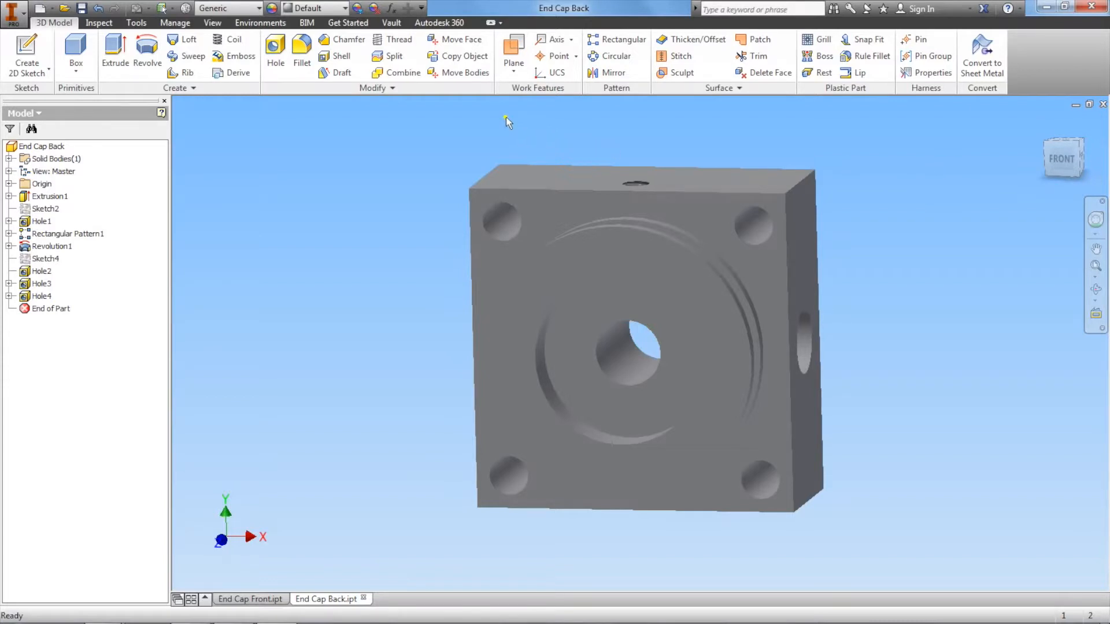
click(514, 73)
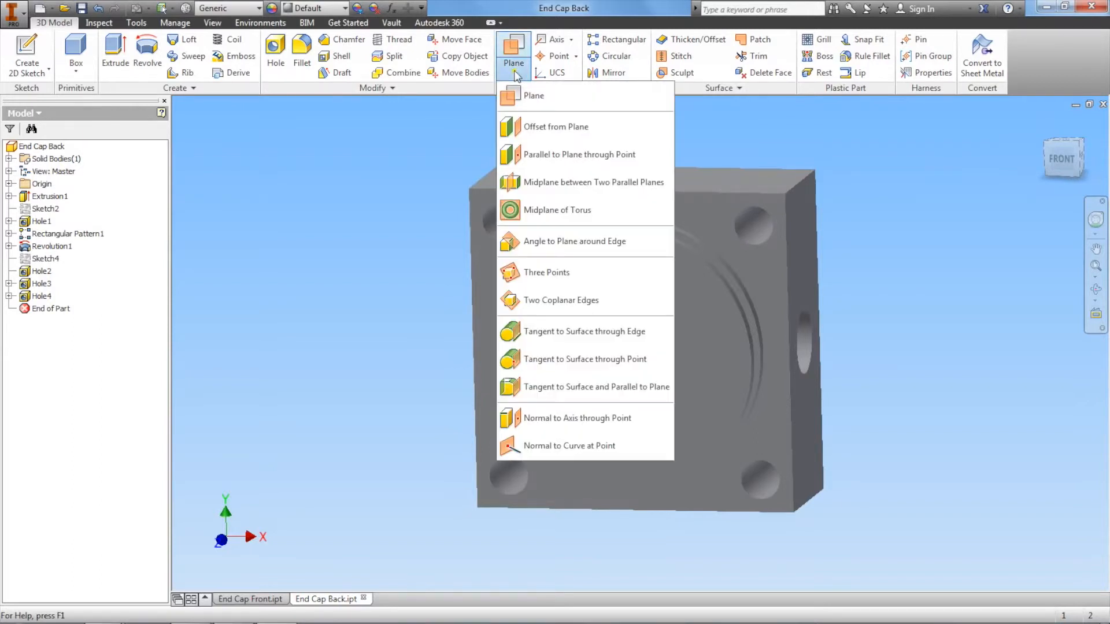
click(548, 182)
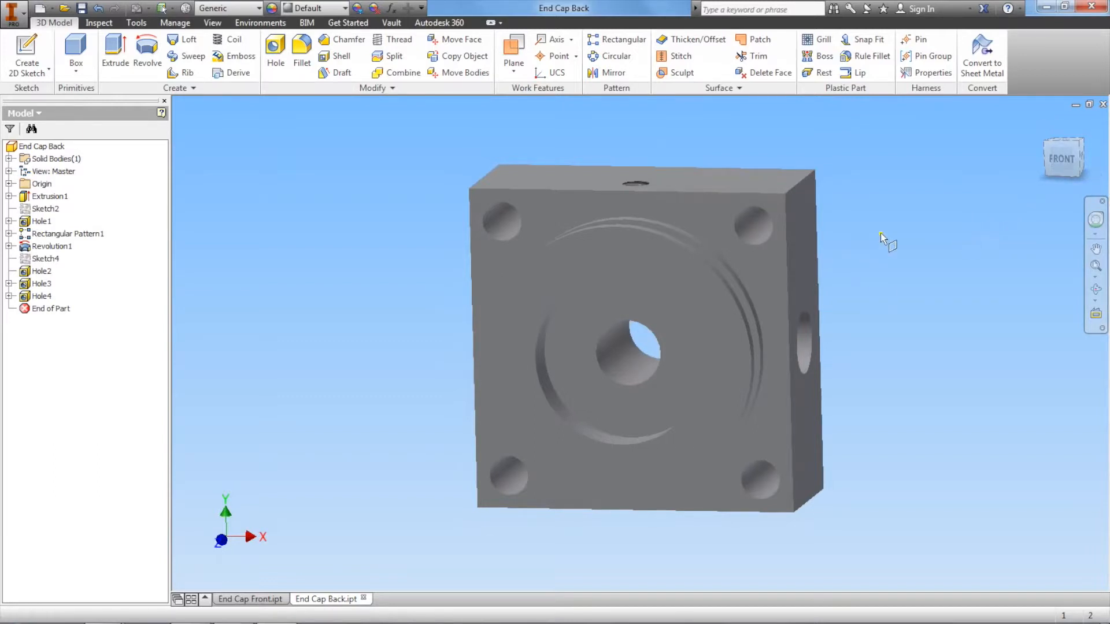
click(801, 228)
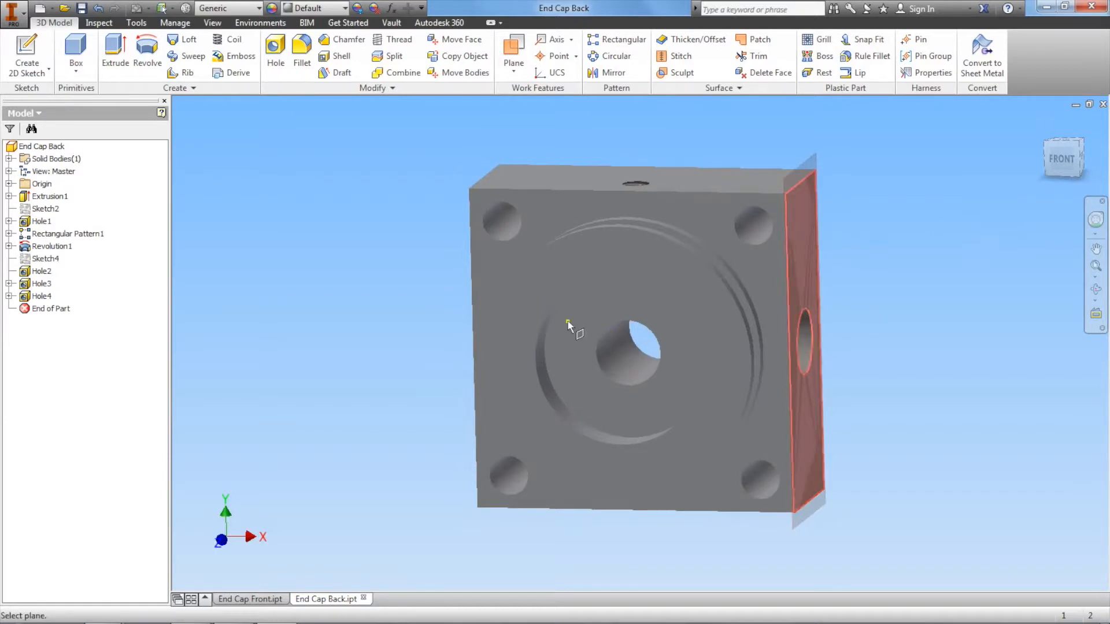
click(473, 284)
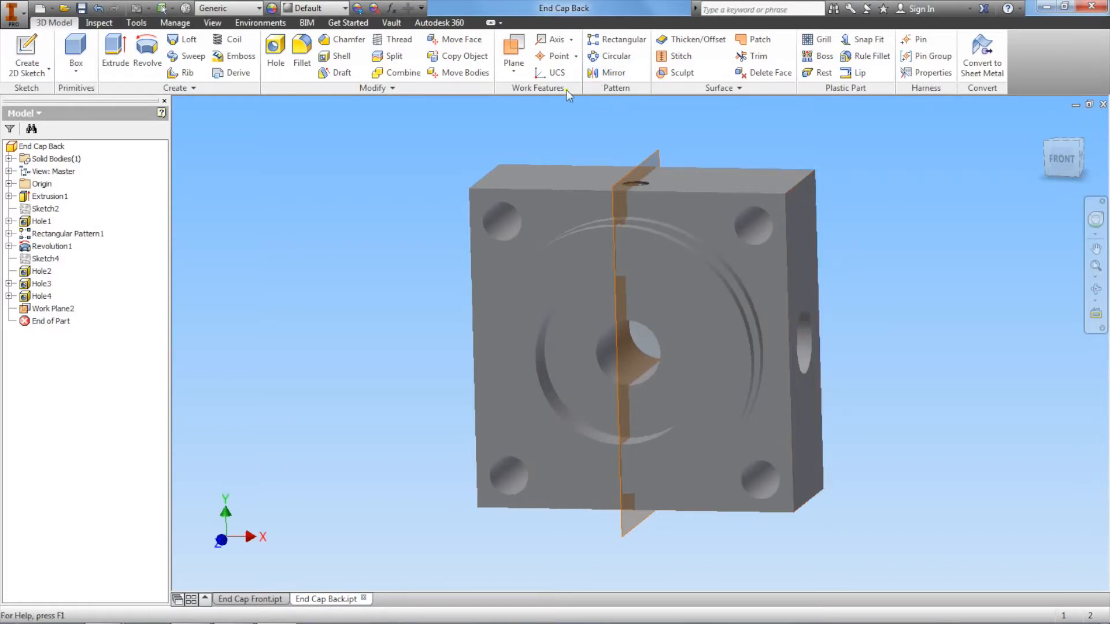
Step: Mirror the 10 mm side hole across the new midplane onto the opposite side face
click(607, 73)
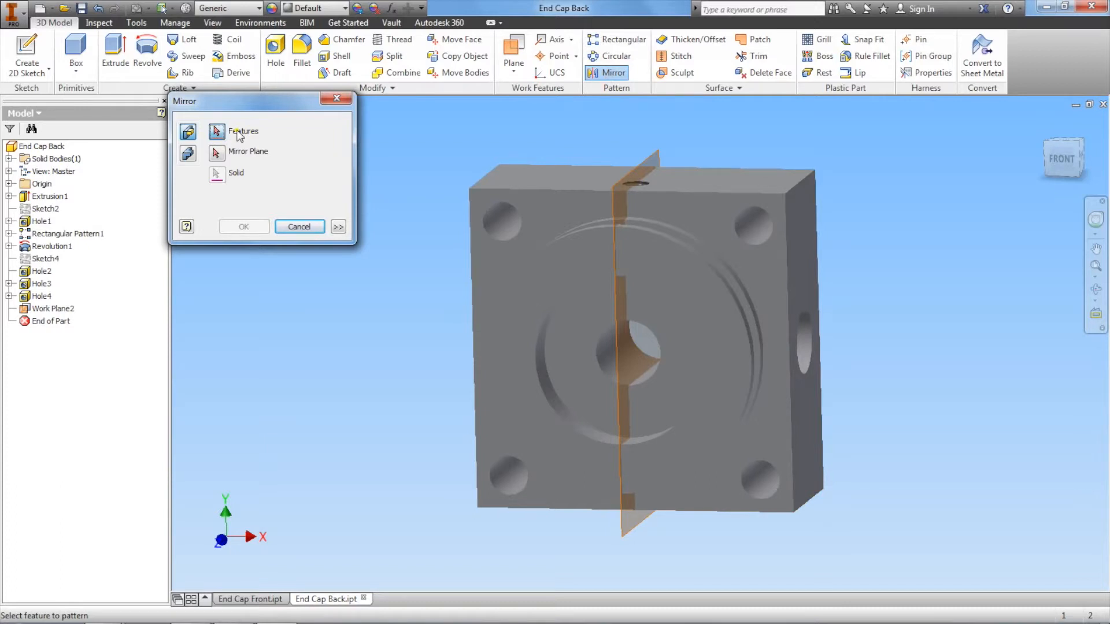
click(804, 323)
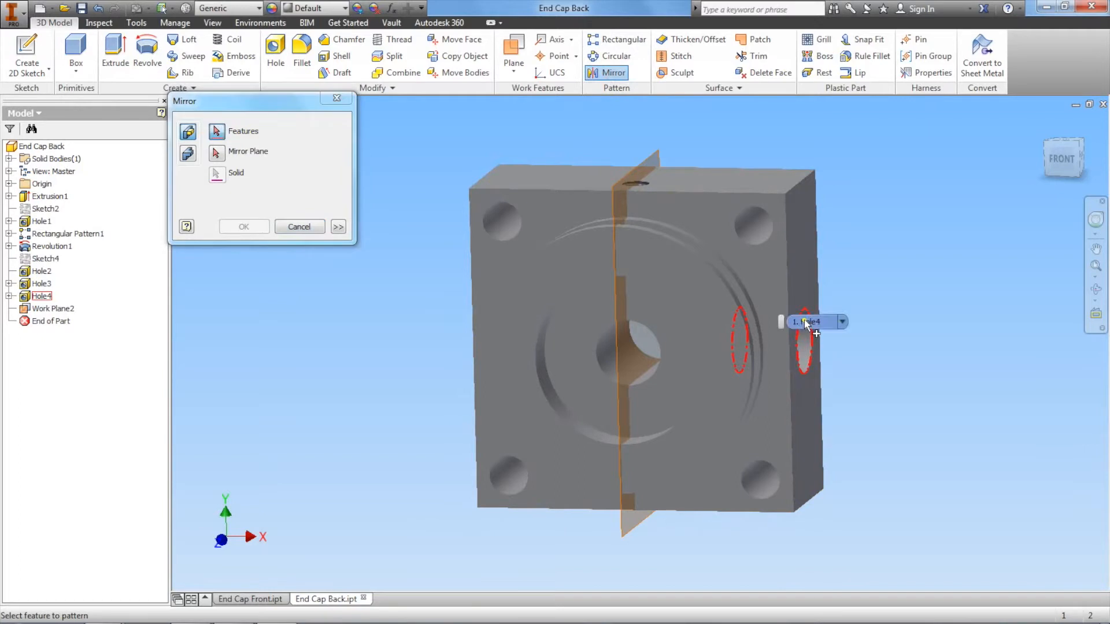
click(216, 155)
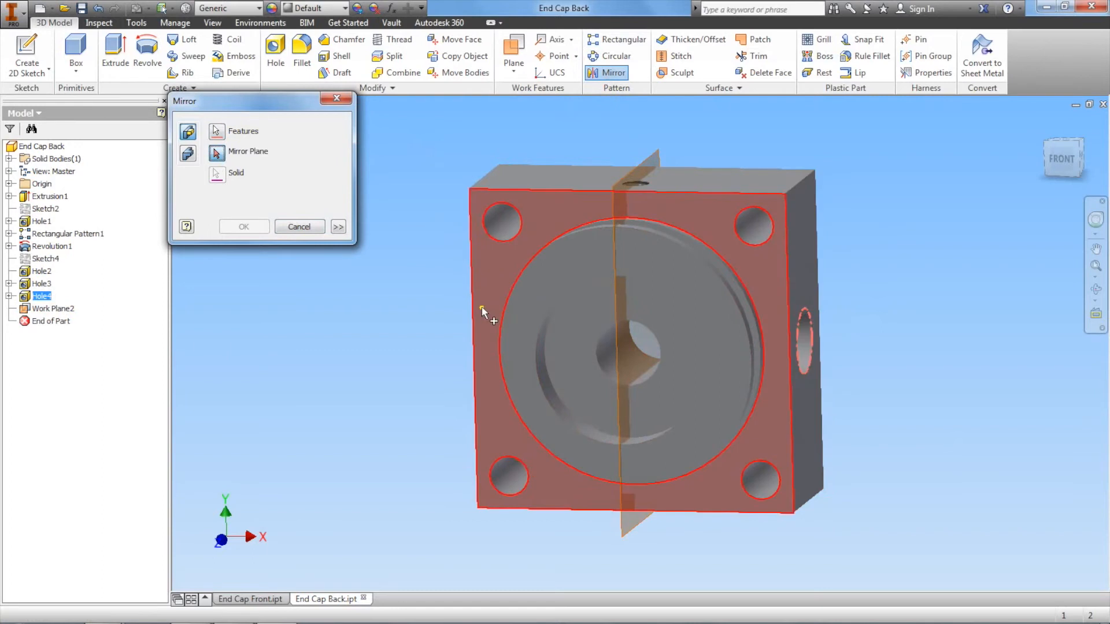
click(614, 190)
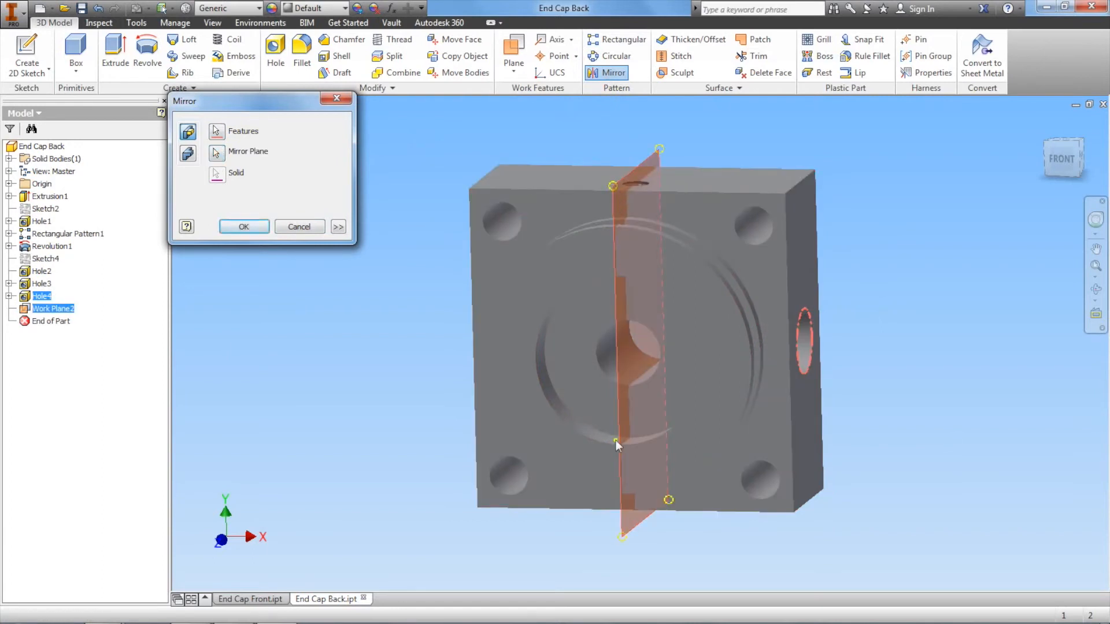
click(244, 227)
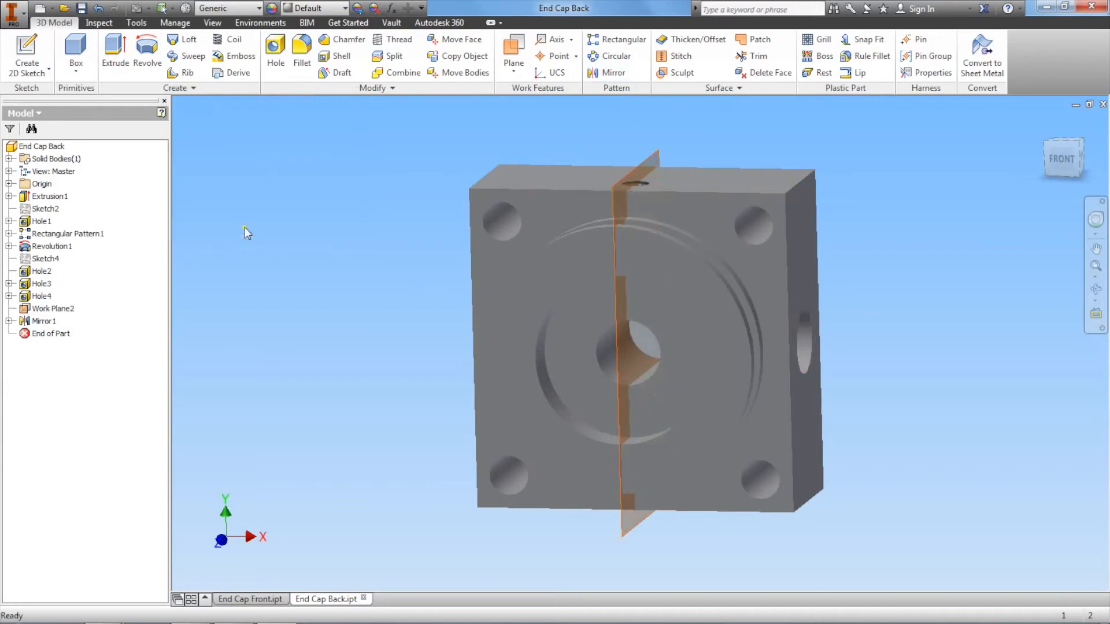
Step: Check both side faces for the mirrored hole and turn off the visibility of the midplane
click(1061, 159)
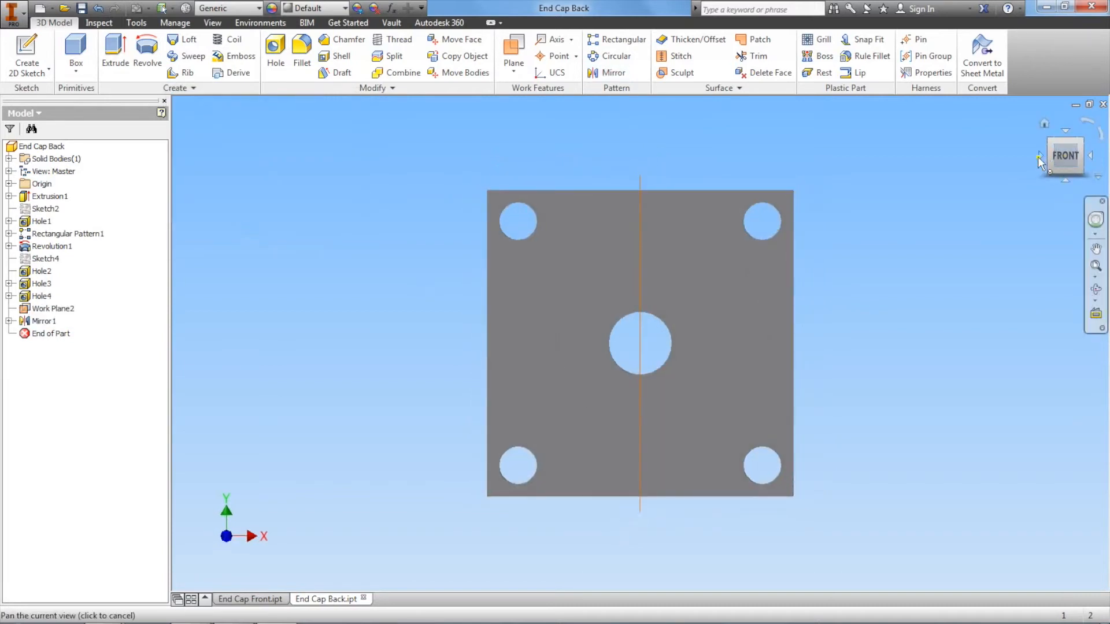
click(1037, 156)
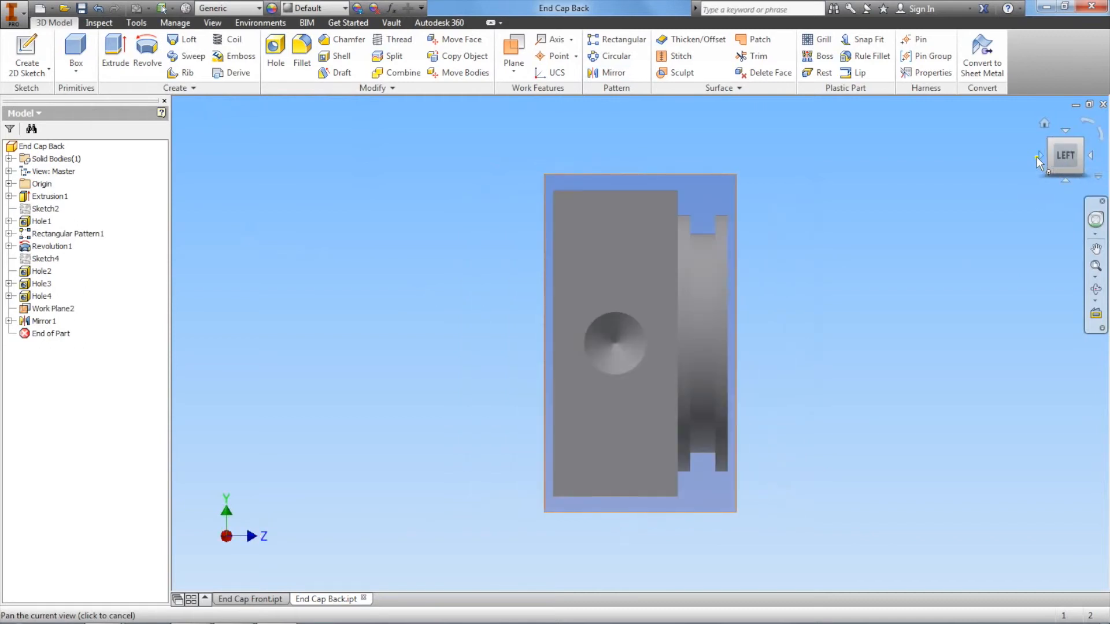
click(1091, 157)
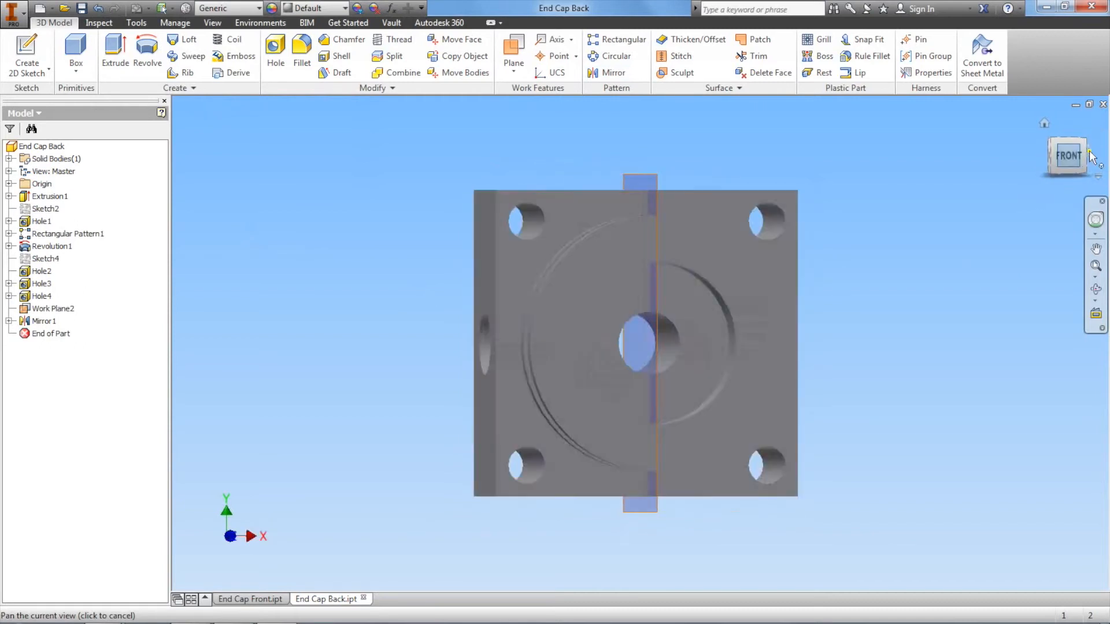
click(1091, 158)
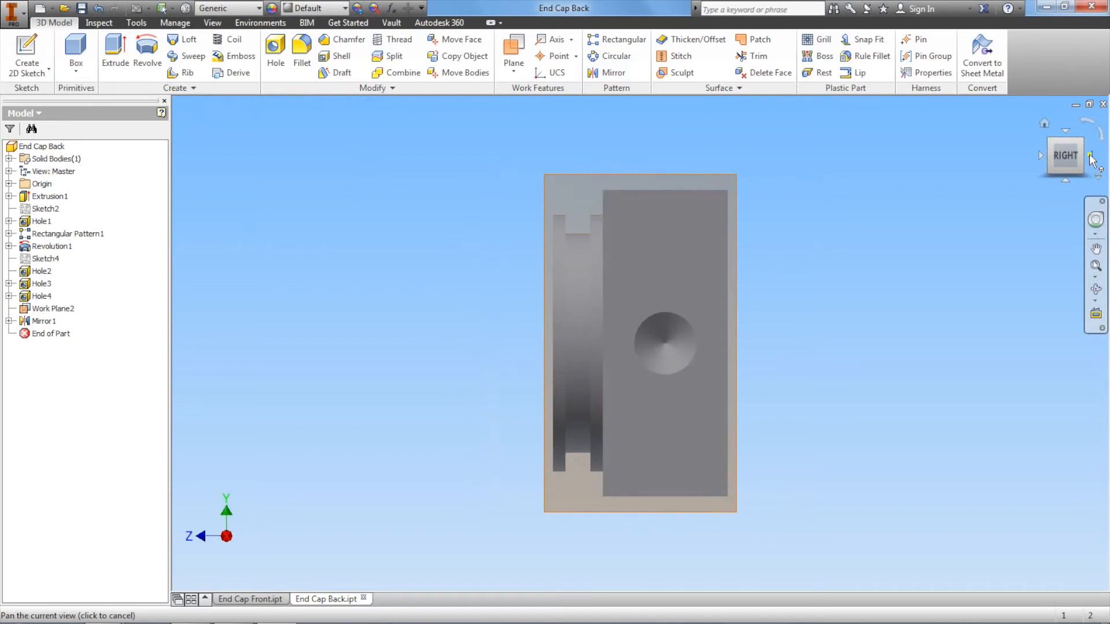
click(1042, 156)
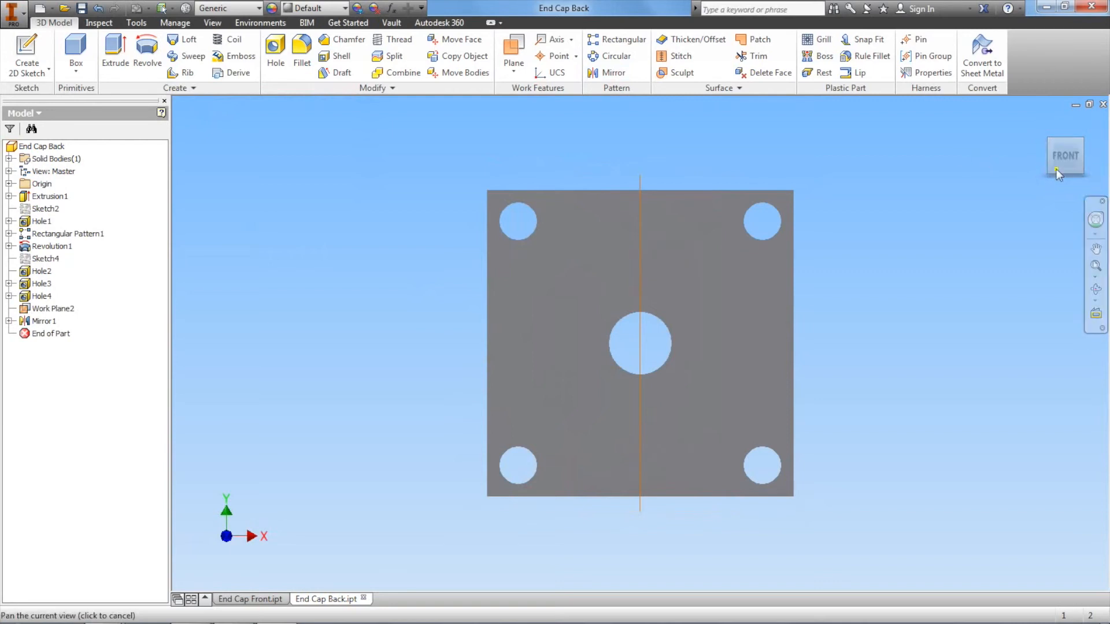
mouse_move(1061, 157)
mouse_down()
mouse_move(1071, 179)
mouse_move(1061, 159)
mouse_up()
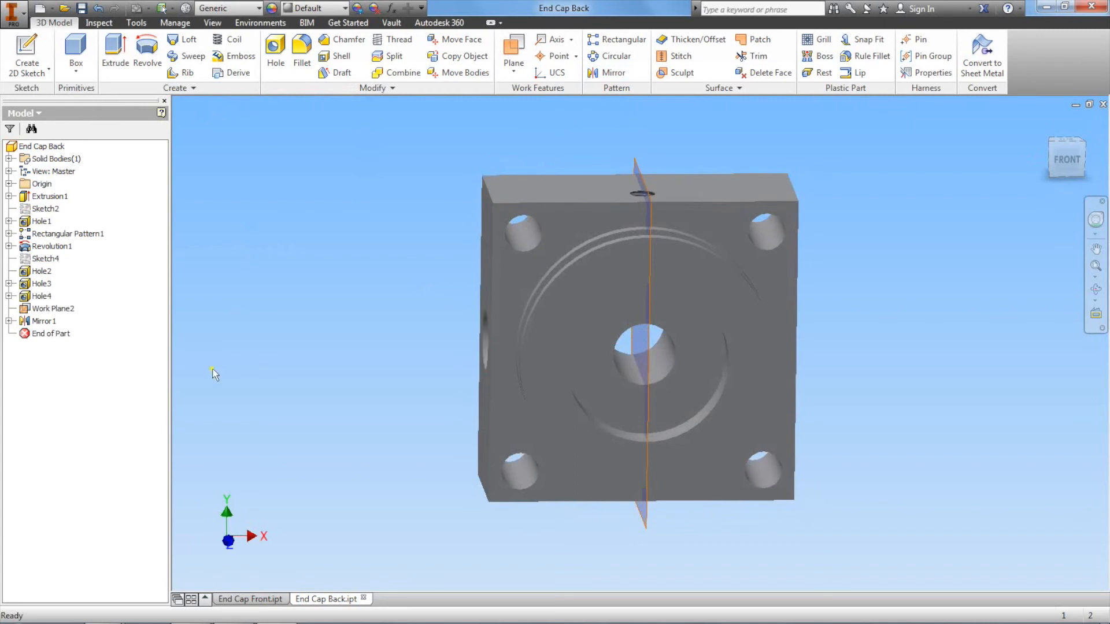
click(60, 310)
right_click(60, 312)
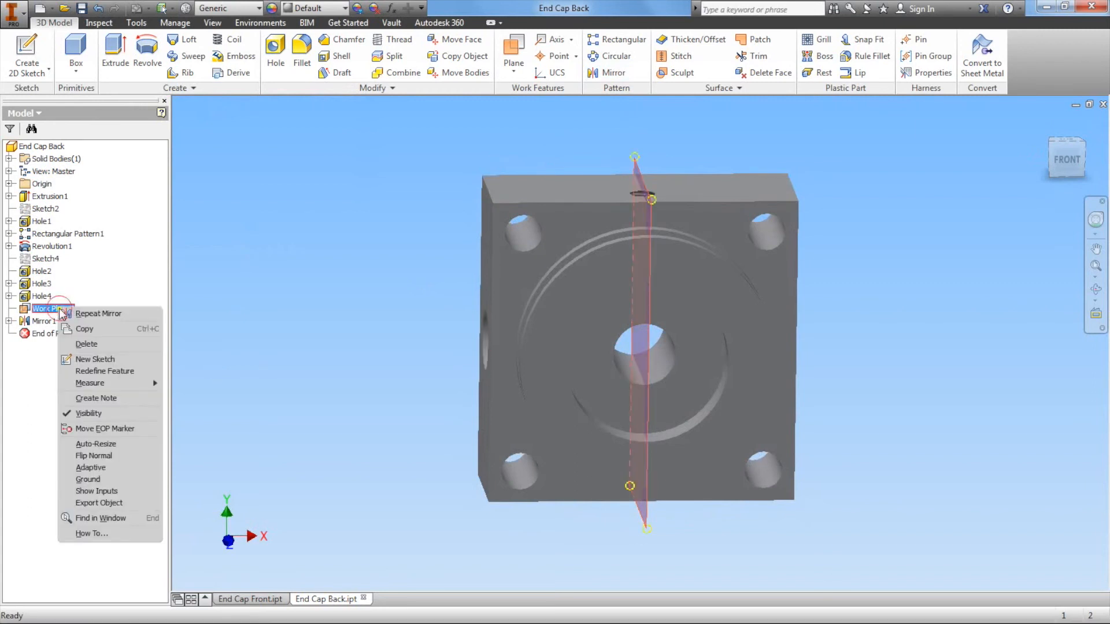
click(104, 417)
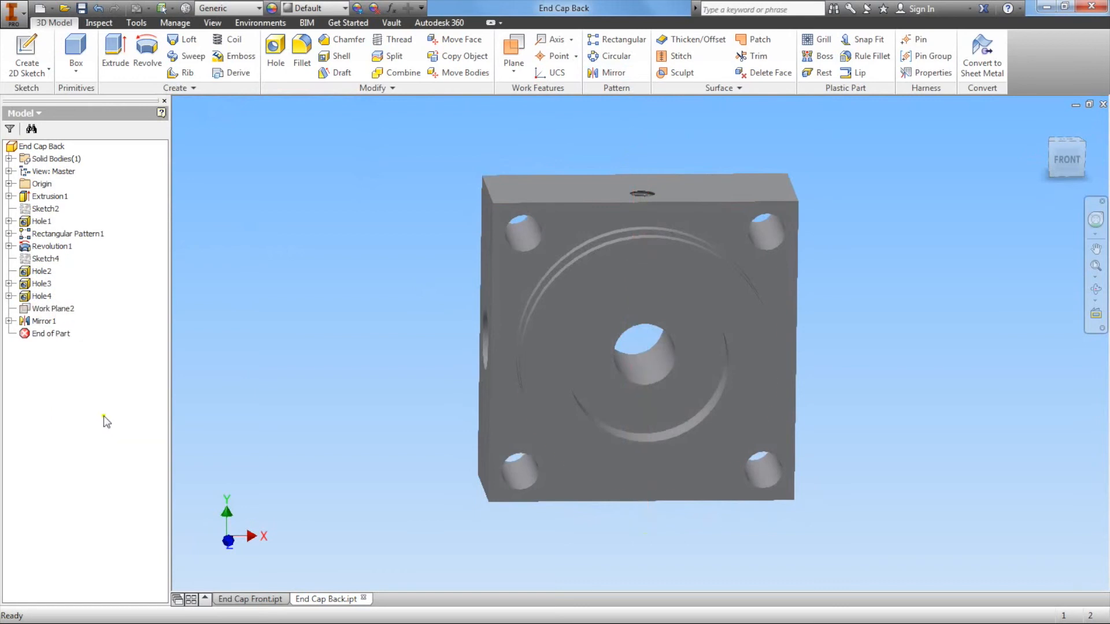
Step: Compare the finished part with the End Cap Back images in the Part I Tutorial PDF
click(1068, 157)
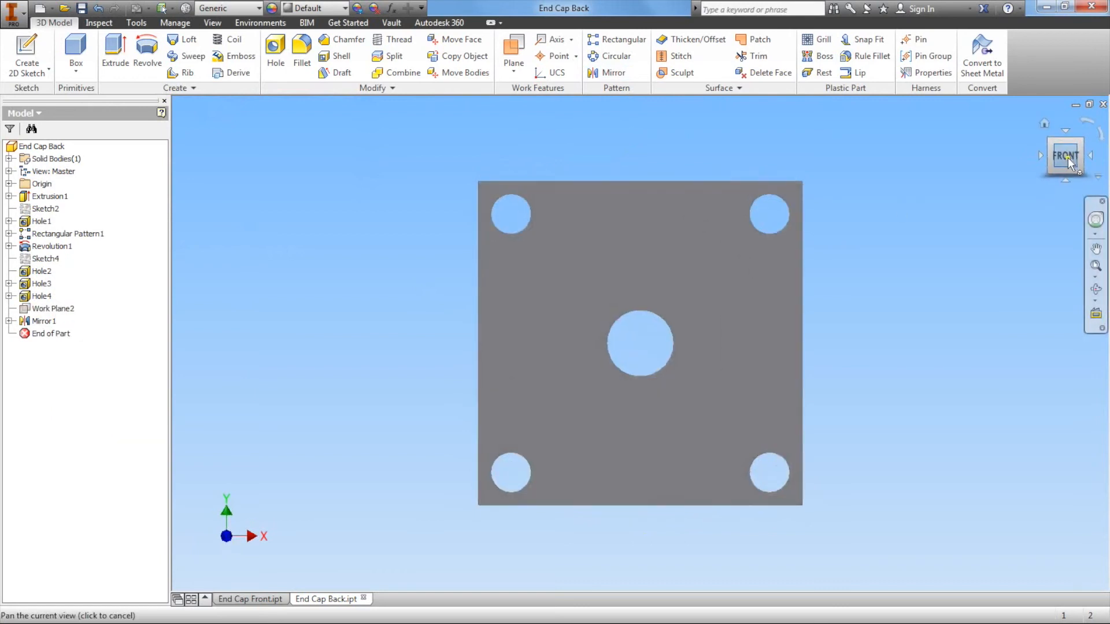
mouse_move(1043, 176)
shift+middle_down()
mouse_move(1004, 195)
mouse_move(973, 180)
mouse_move(976, 227)
shift+middle_up()
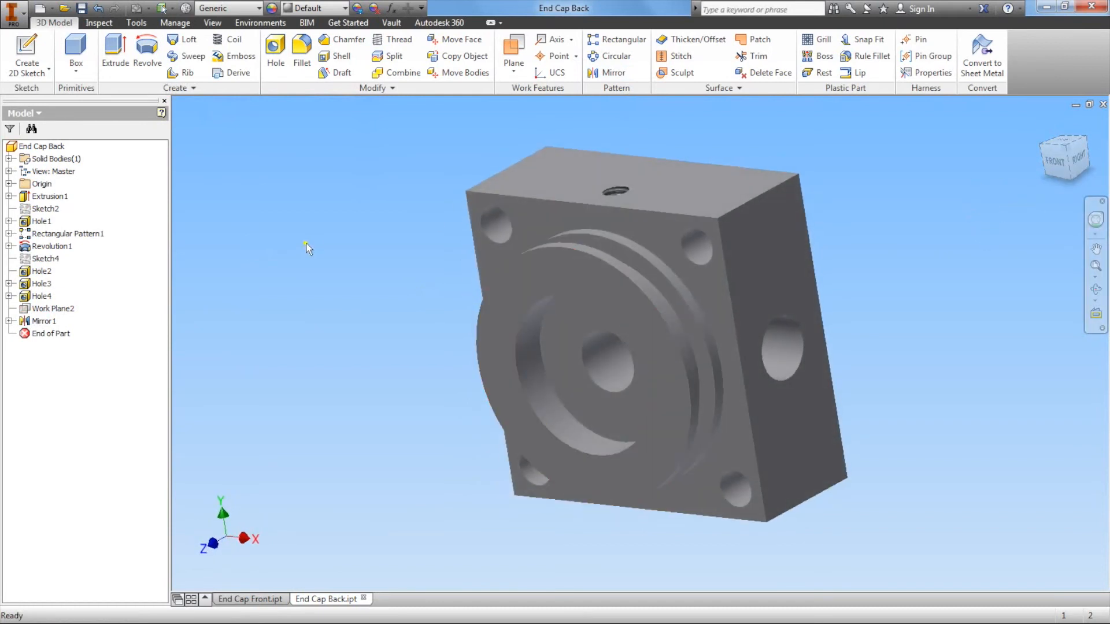
key(alt+Tab)
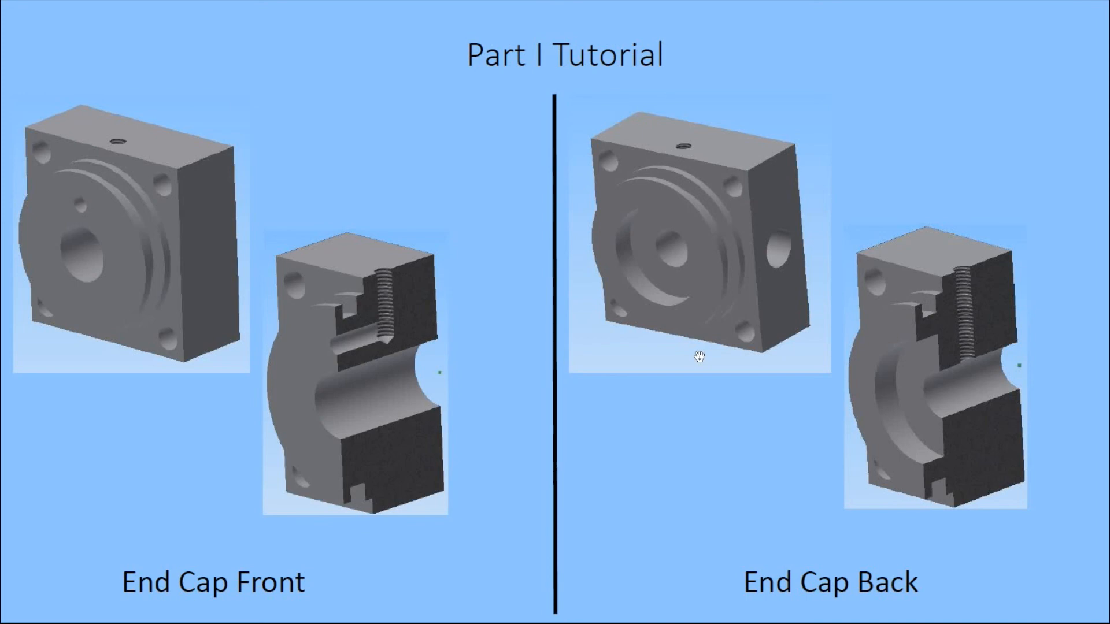
key(alt+Tab)
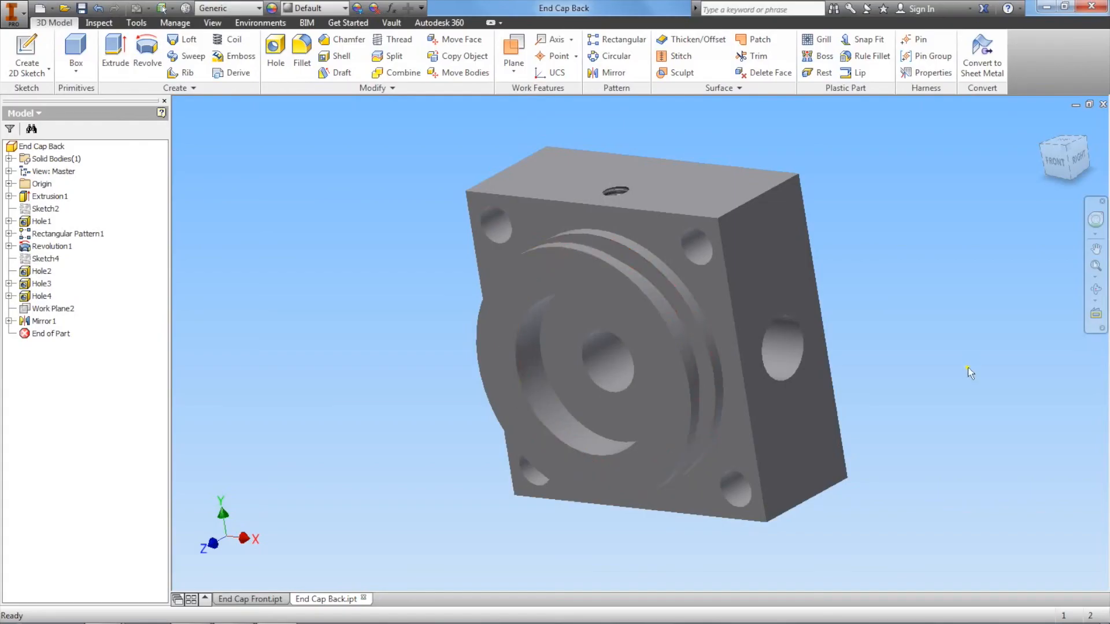
key(alt+Tab)
key(alt+Tab)
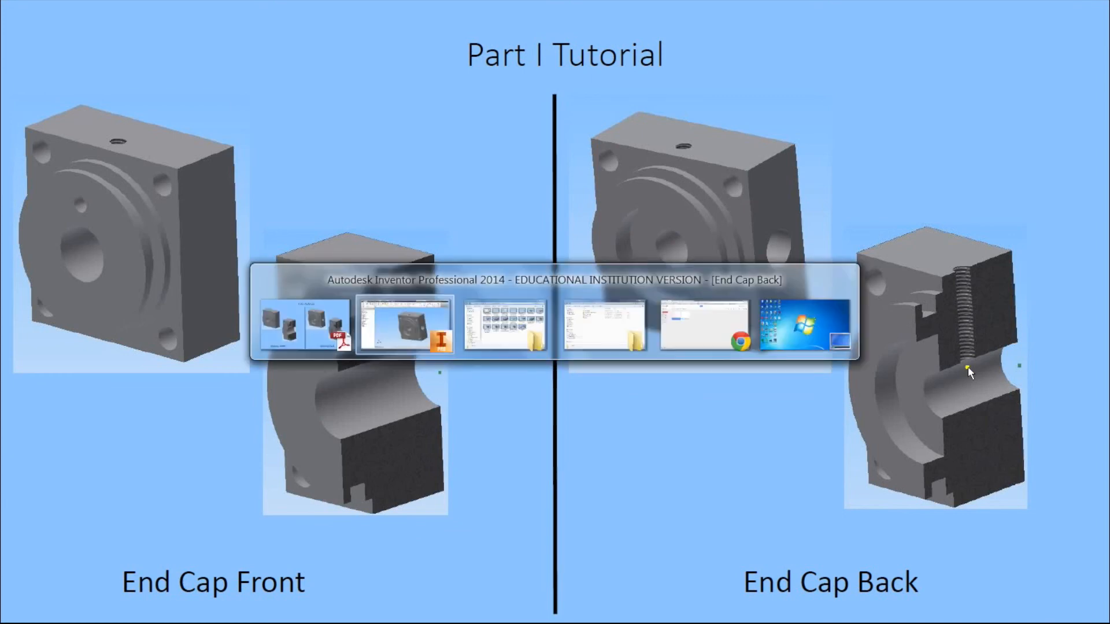